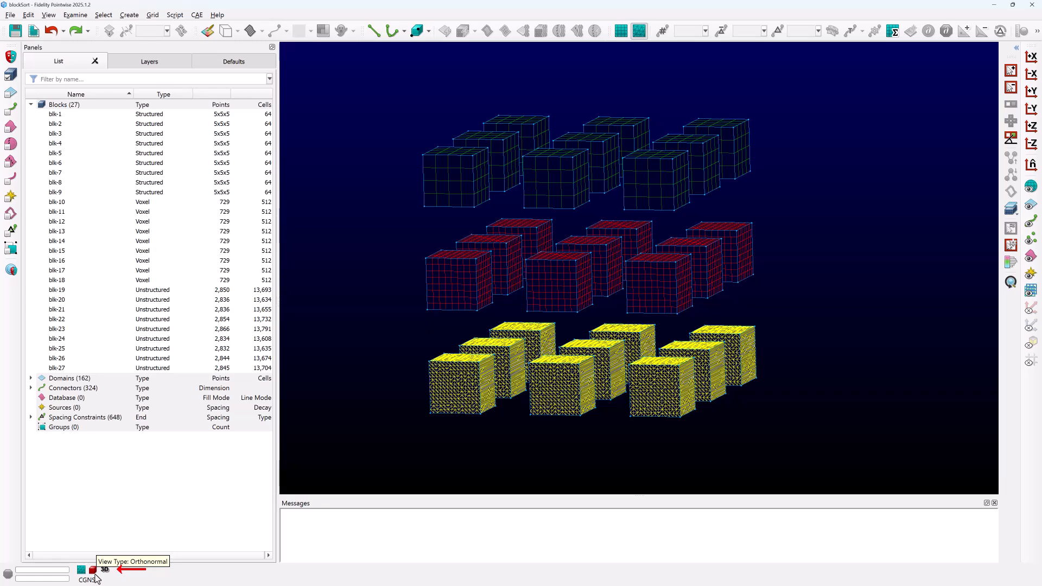
- Start the Sort command for the blocks and compare its block order with the entity list
{"action": "left_click", "coordinate": [10, 15]}
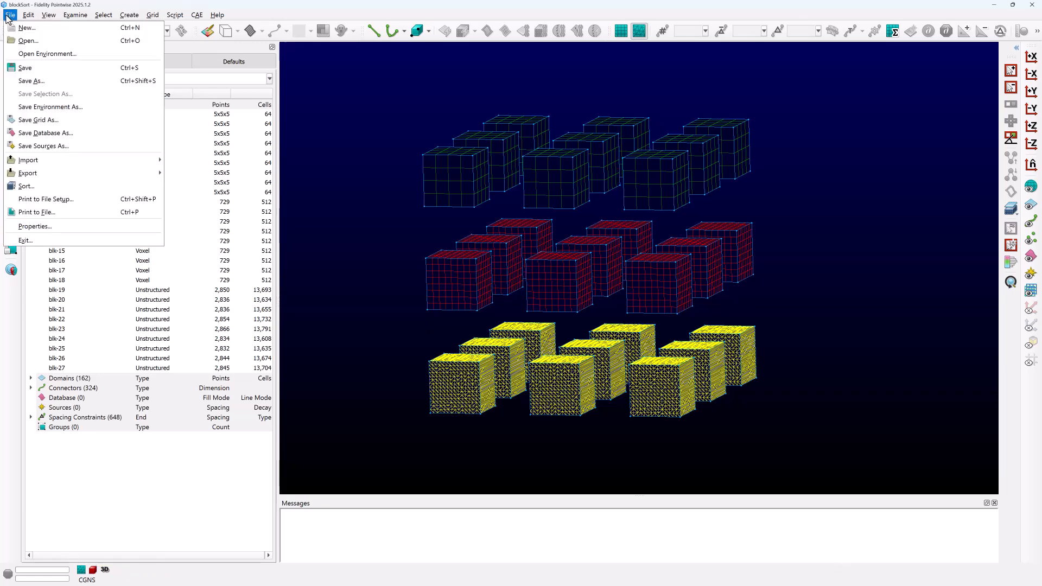
{"action": "left_click", "coordinate": [34, 186]}
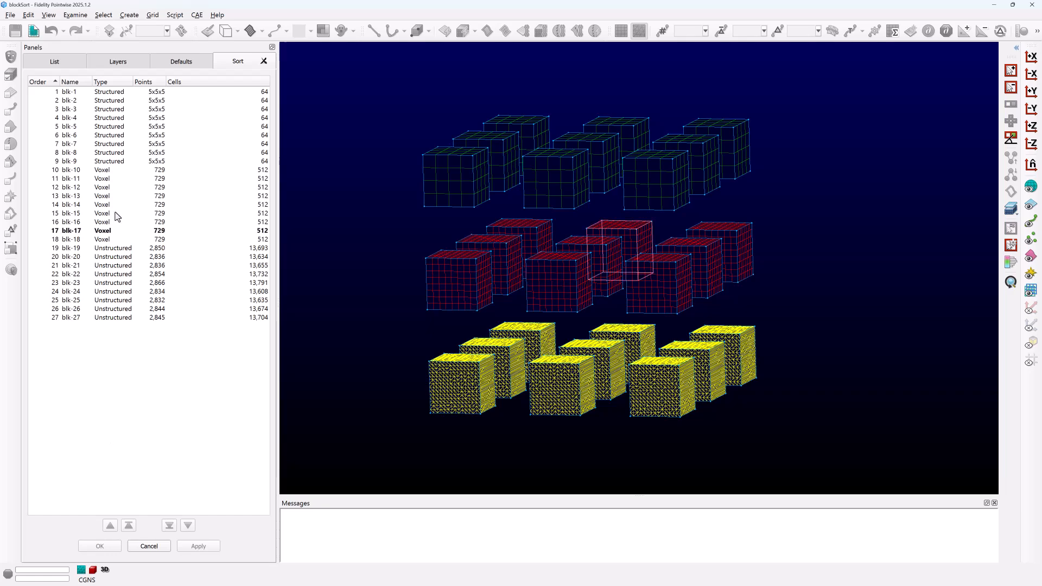
{"action": "left_click", "coordinate": [68, 62]}
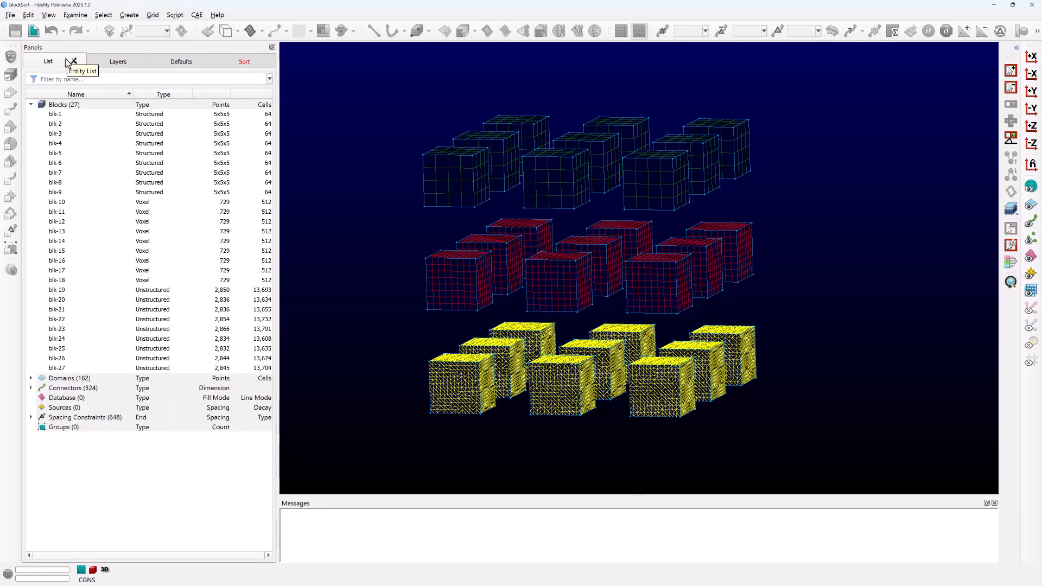
{"action": "left_click", "coordinate": [237, 62]}
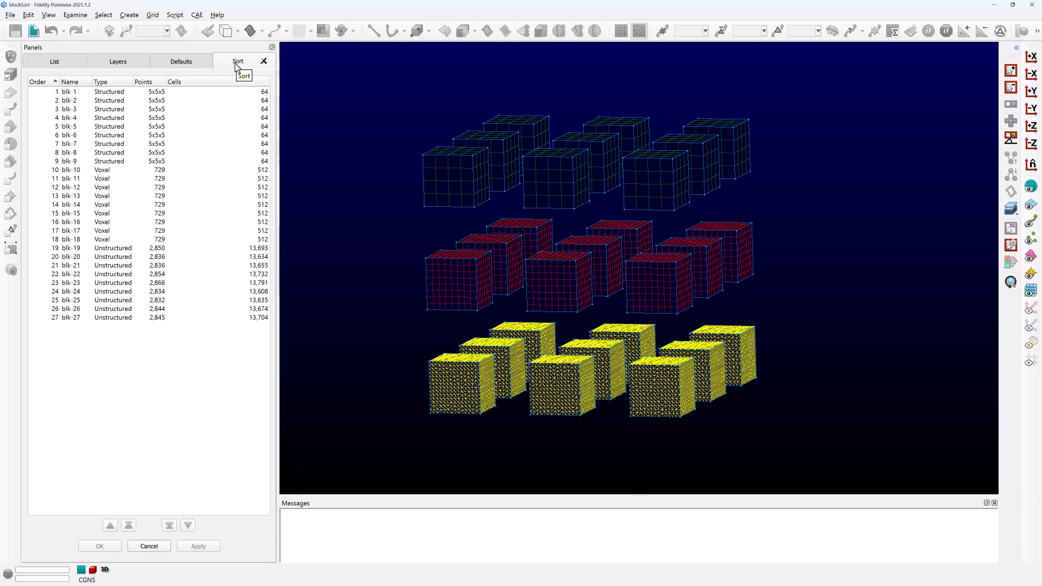
- Set the export order number of blk-1 to 27
{"action": "left_click", "coordinate": [68, 92]}
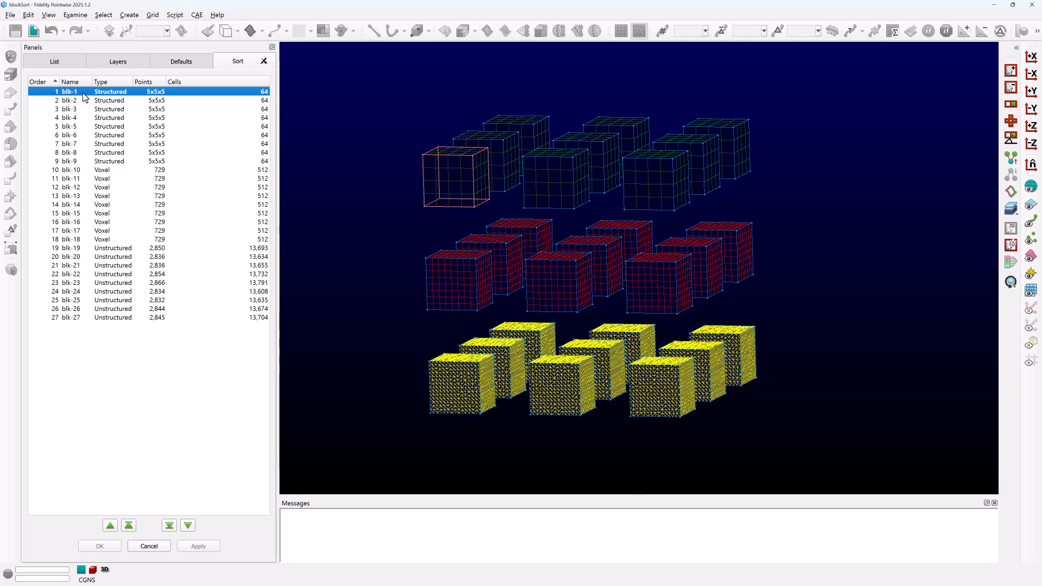
{"action": "left_click", "coordinate": [40, 92]}
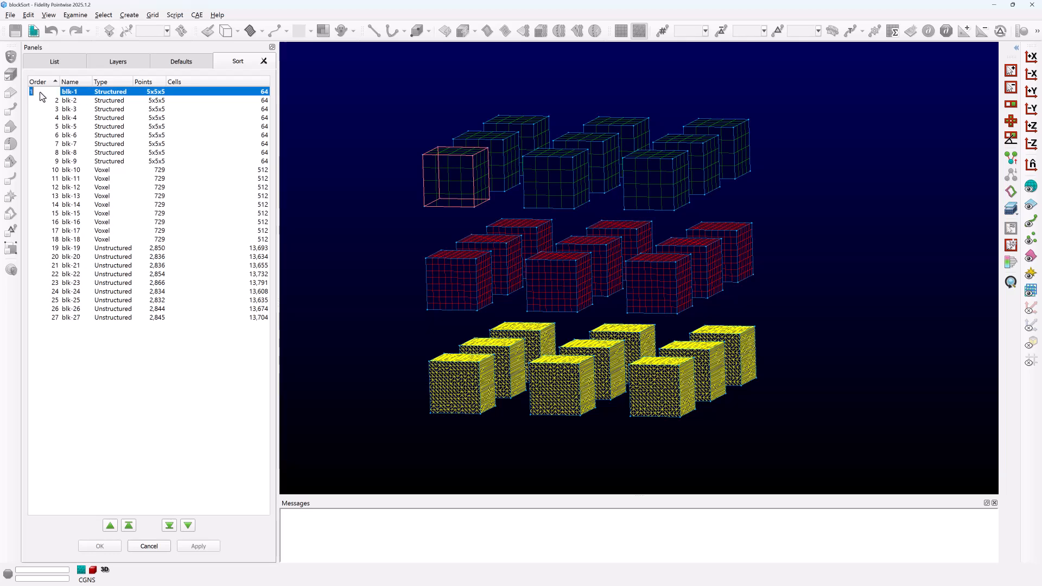
{"action": "type", "text": "27"}
{"action": "key", "text": "Return"}
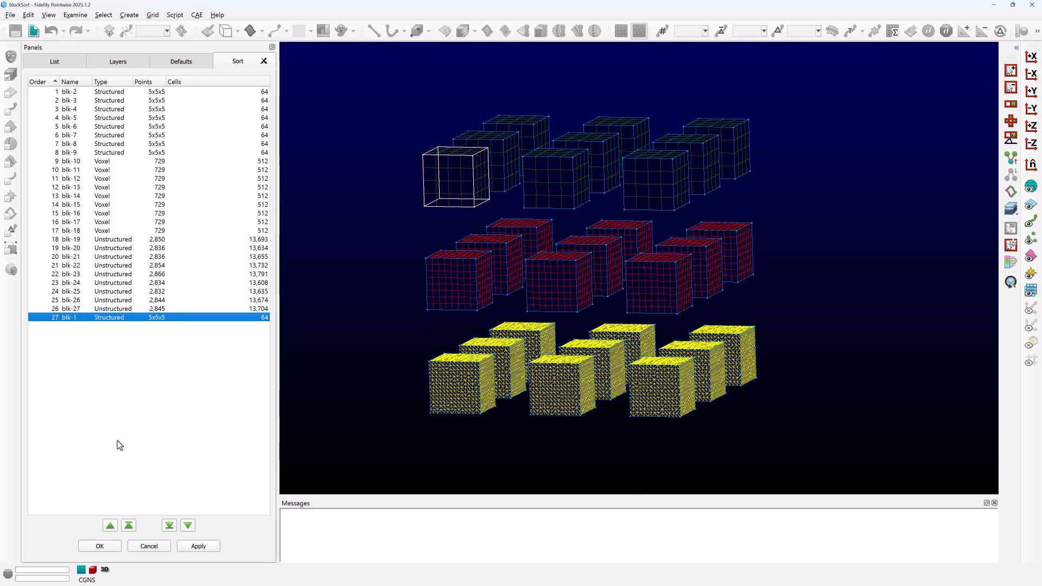
- Move blk-1 up six places in the export order, one place at a time, to position 21
{"action": "left_click", "coordinate": [109, 525]}
{"action": "left_click", "coordinate": [110, 526]}
{"action": "left_click", "coordinate": [109, 526]}
{"action": "left_click", "coordinate": [109, 525]}
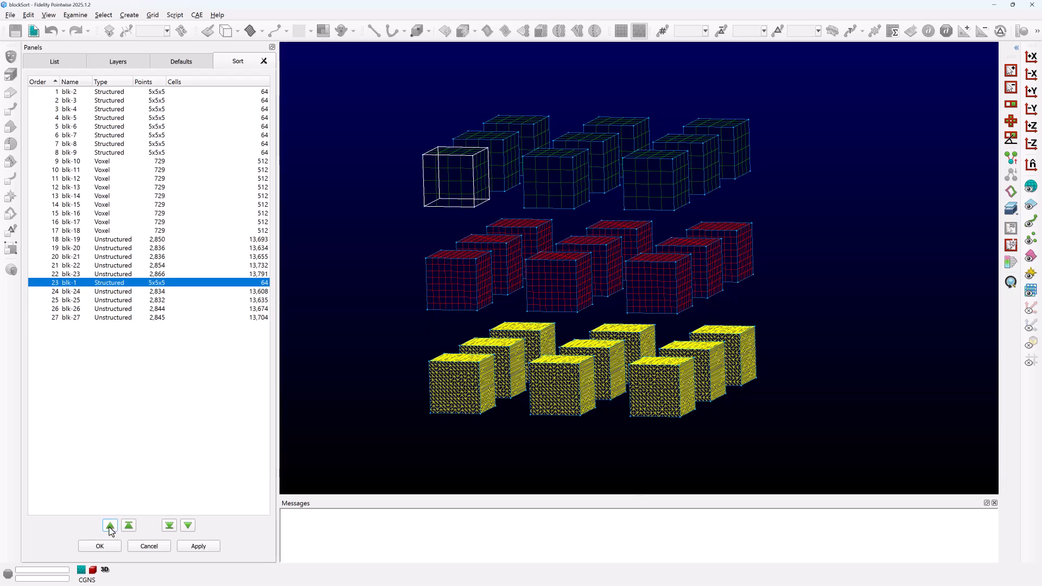
{"action": "left_click", "coordinate": [110, 525]}
{"action": "left_click", "coordinate": [110, 525]}
- Move blk-1 down four places in the export order, one place at a time, to position 25
{"action": "left_click", "coordinate": [188, 525]}
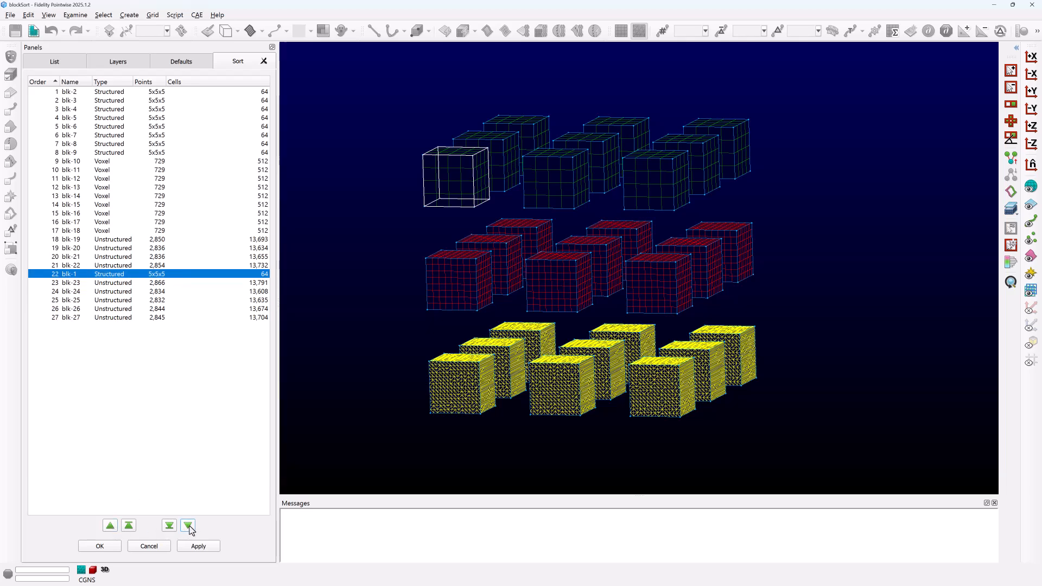
{"action": "left_click", "coordinate": [188, 525]}
{"action": "left_click", "coordinate": [187, 525]}
{"action": "left_click", "coordinate": [188, 525]}
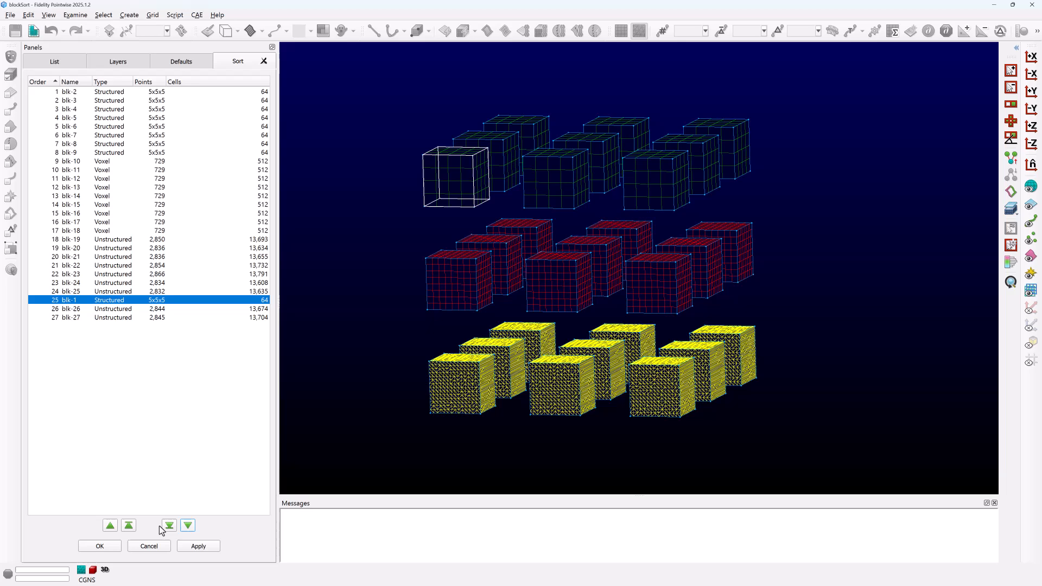
- Send blk-1 to the start of the export order, to the end, and back to the start
{"action": "left_click", "coordinate": [129, 525]}
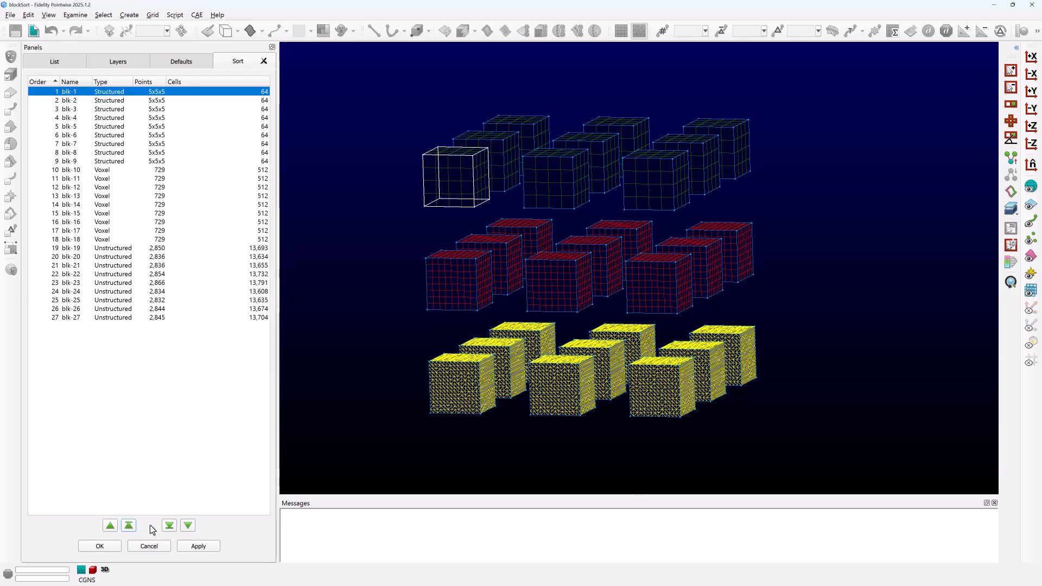
{"action": "left_click", "coordinate": [168, 527]}
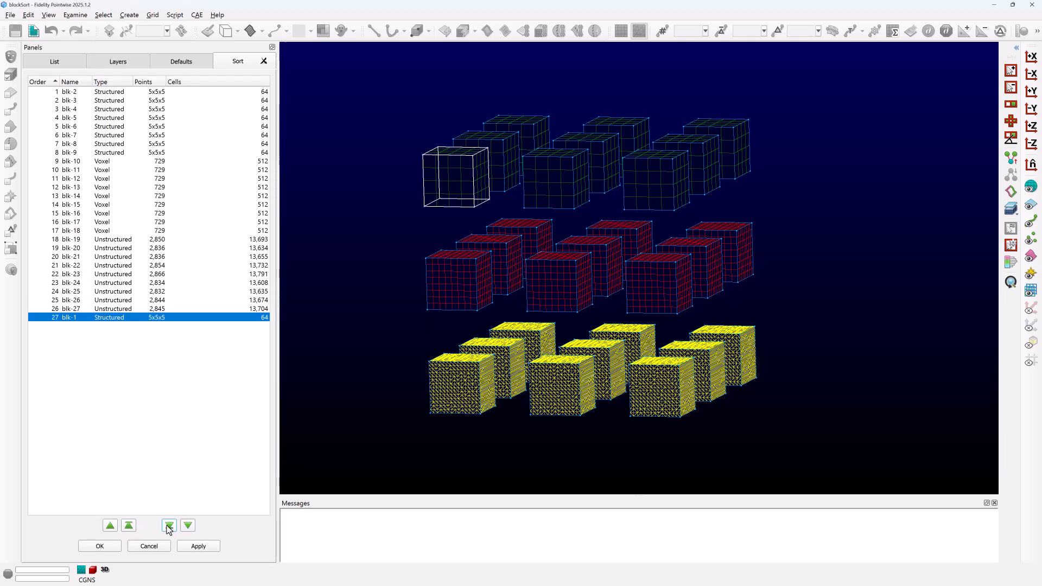
{"action": "left_click", "coordinate": [129, 526]}
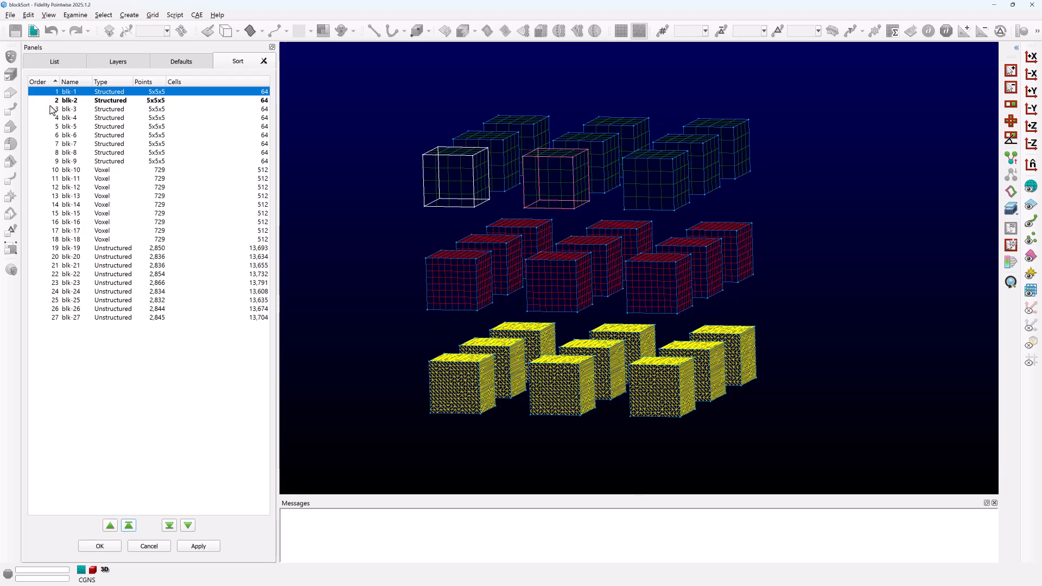
- Move blk-1, blk-2 and blk-3 together down eight places in the export order, return them to the start and deselect them
{"action": "left_click", "coordinate": [70, 100], "text": "ctrl"}
{"action": "left_click", "coordinate": [69, 109], "text": "ctrl"}
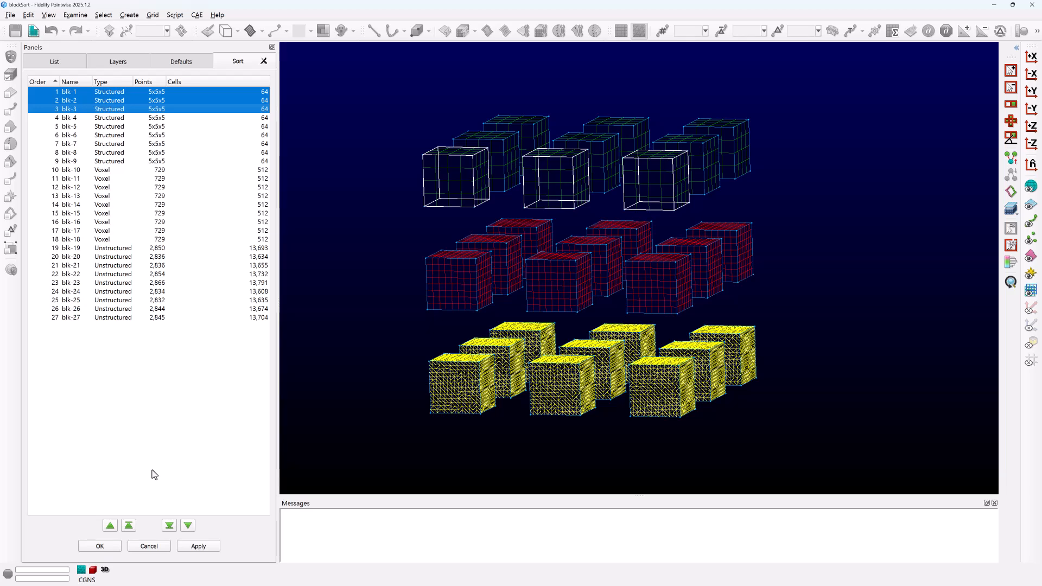
{"action": "left_click", "coordinate": [188, 525]}
{"action": "left_click", "coordinate": [188, 526]}
{"action": "left_click", "coordinate": [188, 526]}
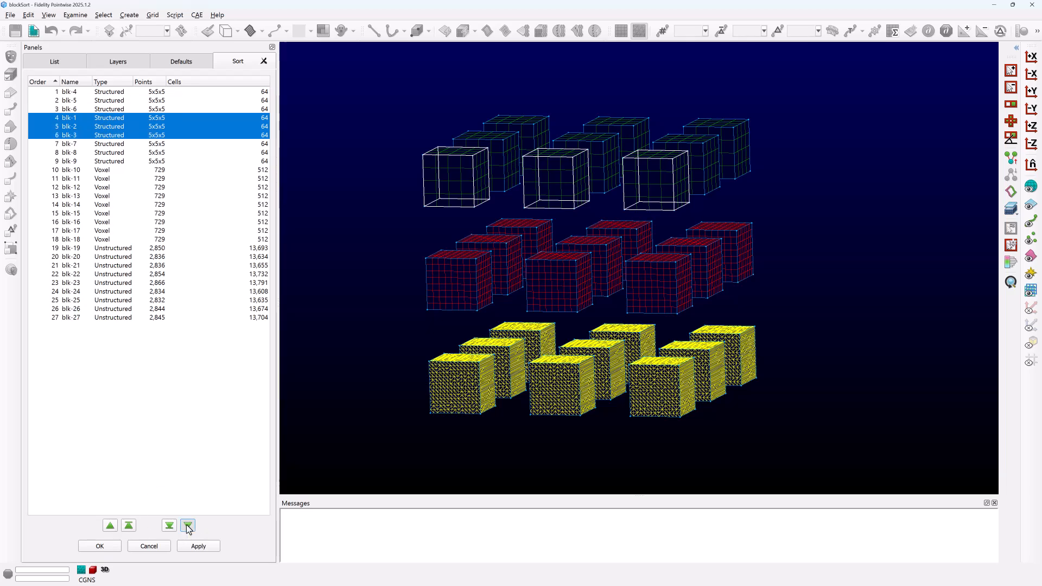
{"action": "left_click", "coordinate": [188, 526]}
{"action": "left_click", "coordinate": [188, 526]}
{"action": "left_click", "coordinate": [188, 526]}
{"action": "left_click", "coordinate": [188, 526]}
{"action": "left_click", "coordinate": [188, 526]}
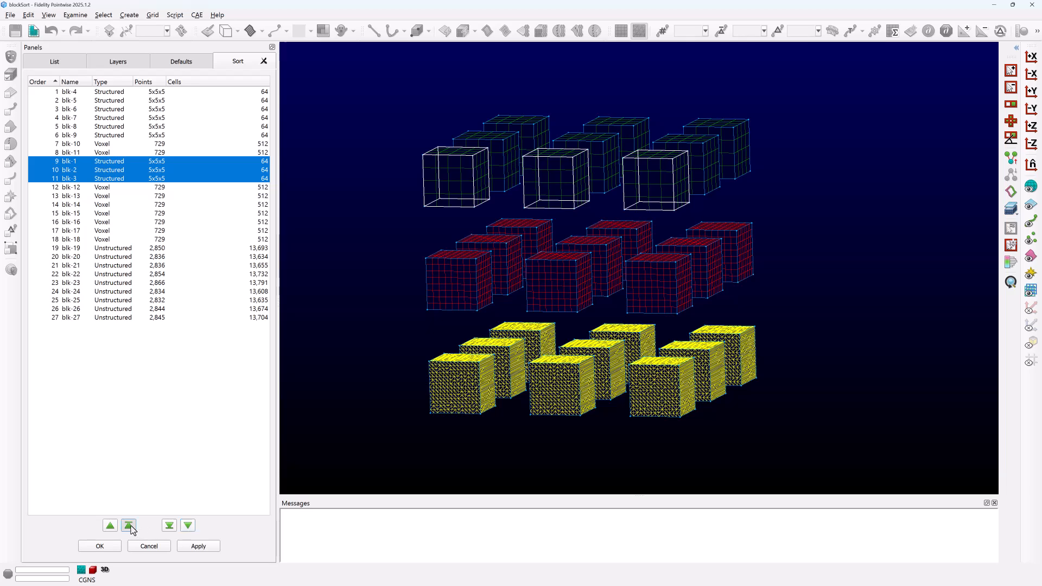
{"action": "left_click", "coordinate": [129, 525]}
{"action": "left_click", "coordinate": [126, 445]}
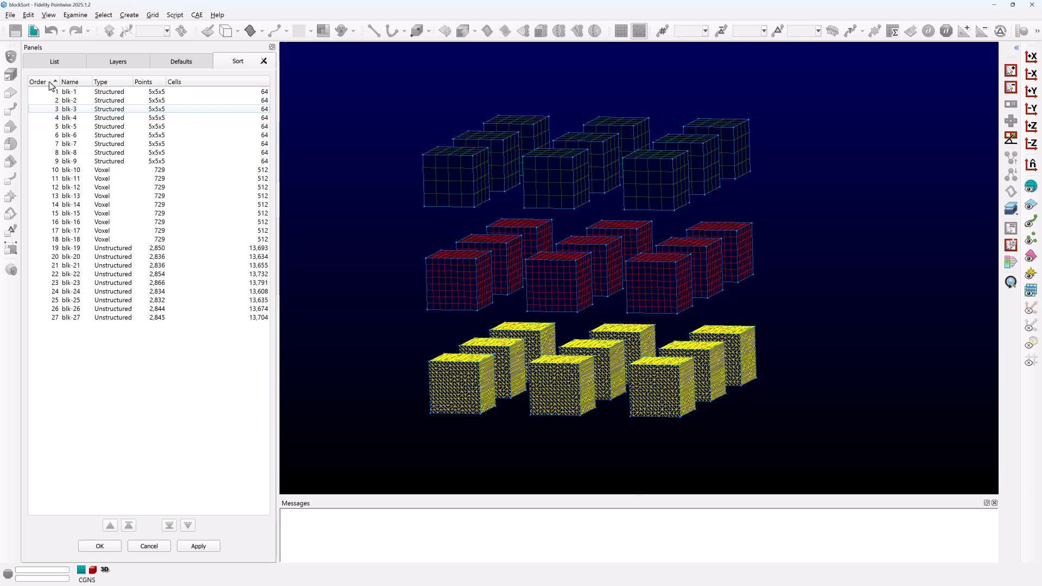
- Sort the blocks by name in descending order, and by type in descending and ascending order
{"action": "left_click", "coordinate": [78, 84]}
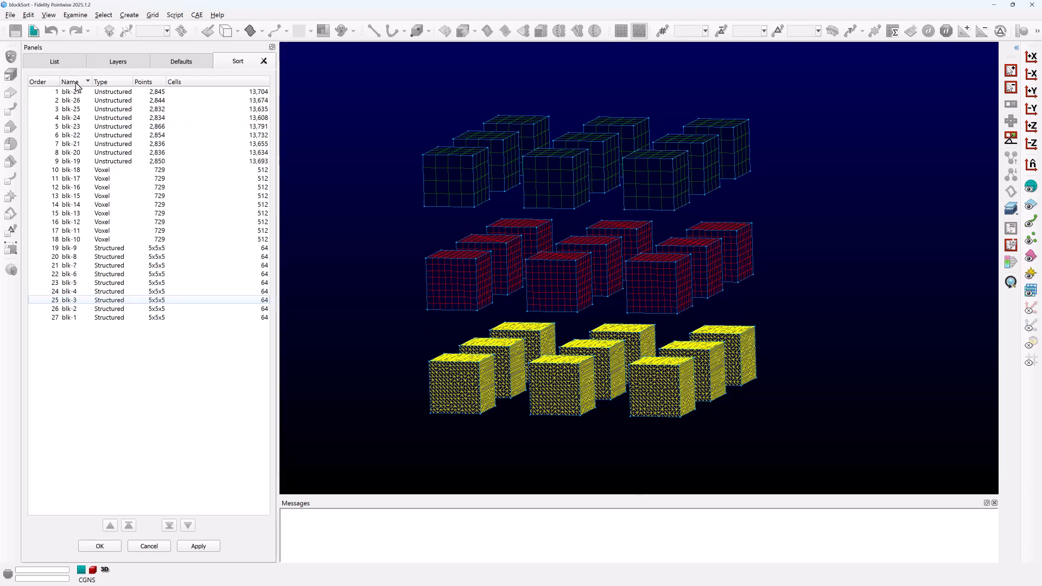
{"action": "left_click", "coordinate": [76, 84]}
{"action": "left_click", "coordinate": [77, 85]}
{"action": "left_click", "coordinate": [113, 85]}
{"action": "left_click", "coordinate": [113, 85]}
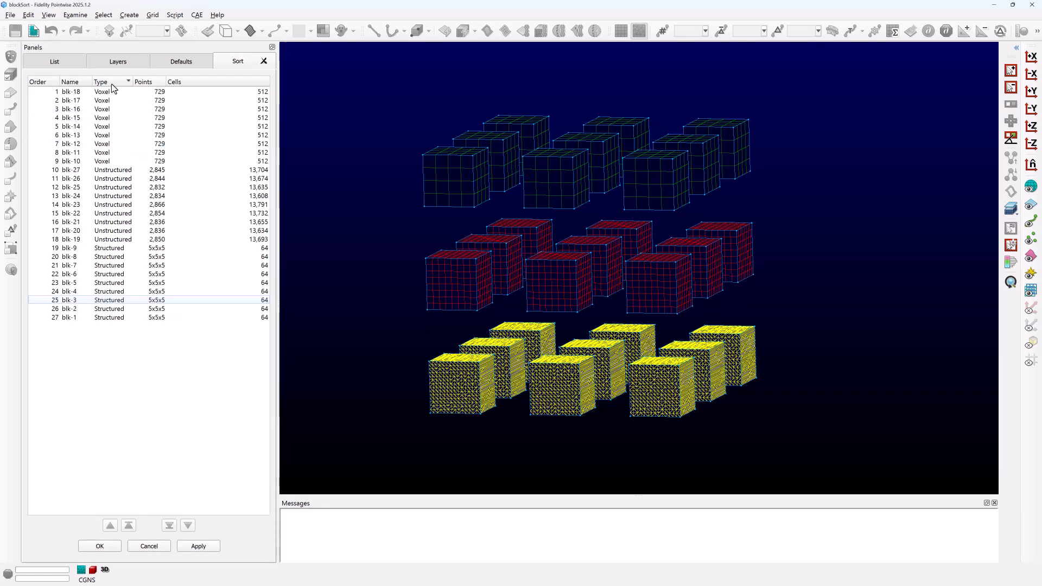
{"action": "left_click", "coordinate": [113, 85]}
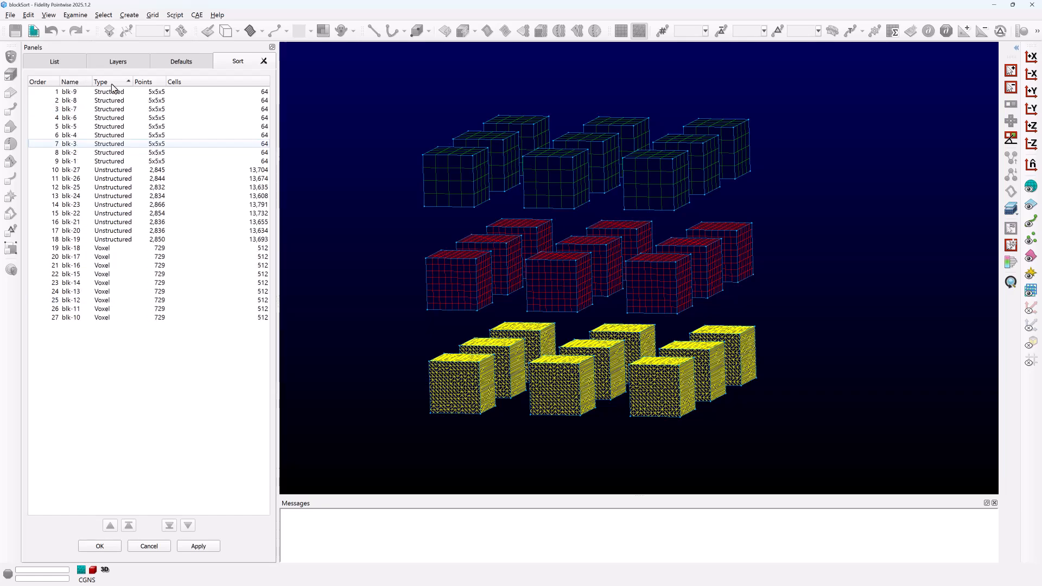
- Sort the blocks by number of points, and by number of cells in descending and ascending order
{"action": "left_click", "coordinate": [155, 84]}
{"action": "left_click", "coordinate": [156, 84]}
{"action": "left_click", "coordinate": [156, 84]}
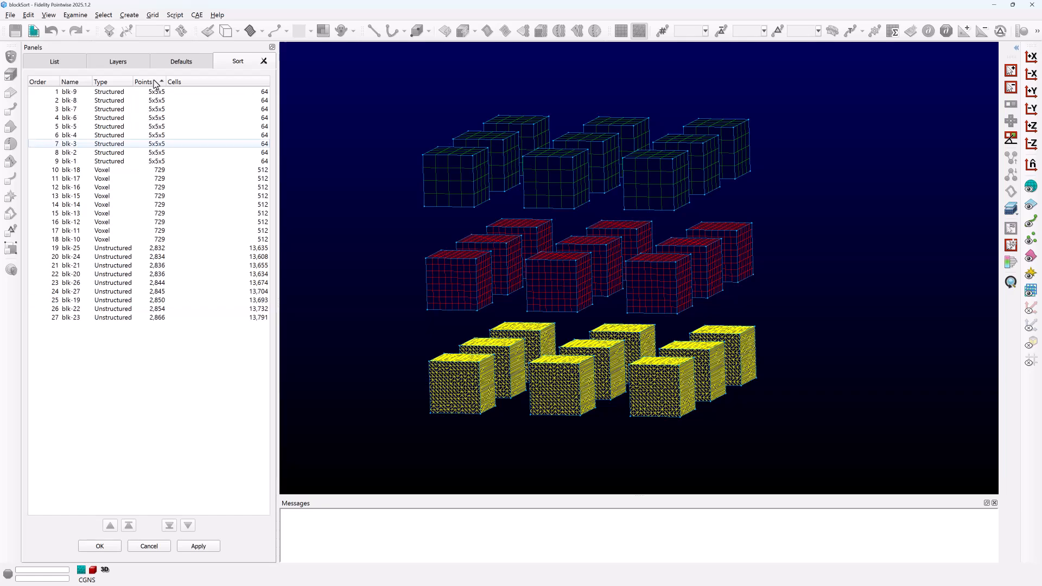
{"action": "left_click", "coordinate": [156, 84]}
{"action": "left_click", "coordinate": [155, 84]}
{"action": "left_click", "coordinate": [195, 83]}
{"action": "left_click", "coordinate": [196, 82]}
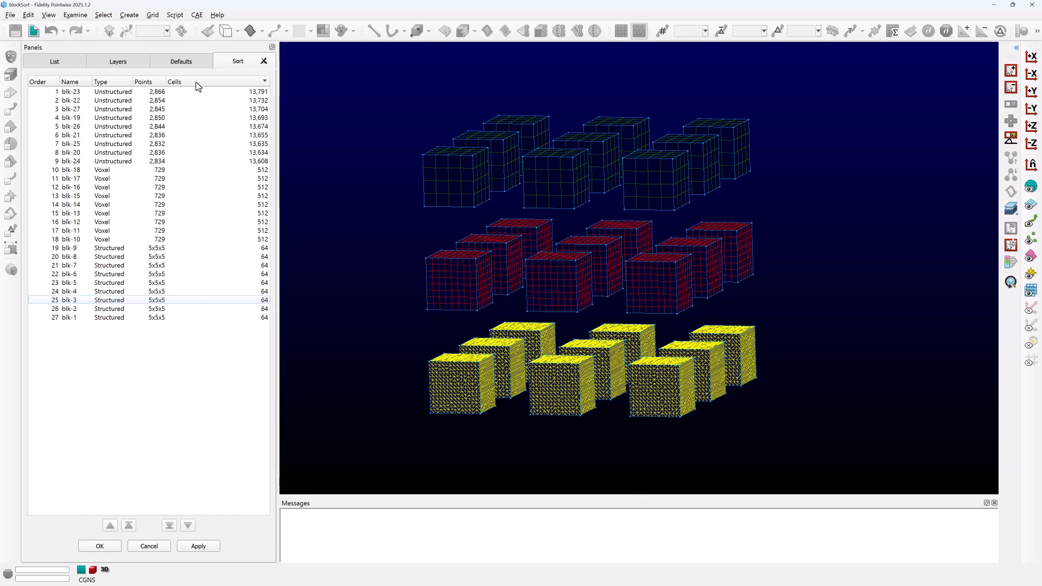
{"action": "left_click", "coordinate": [196, 83]}
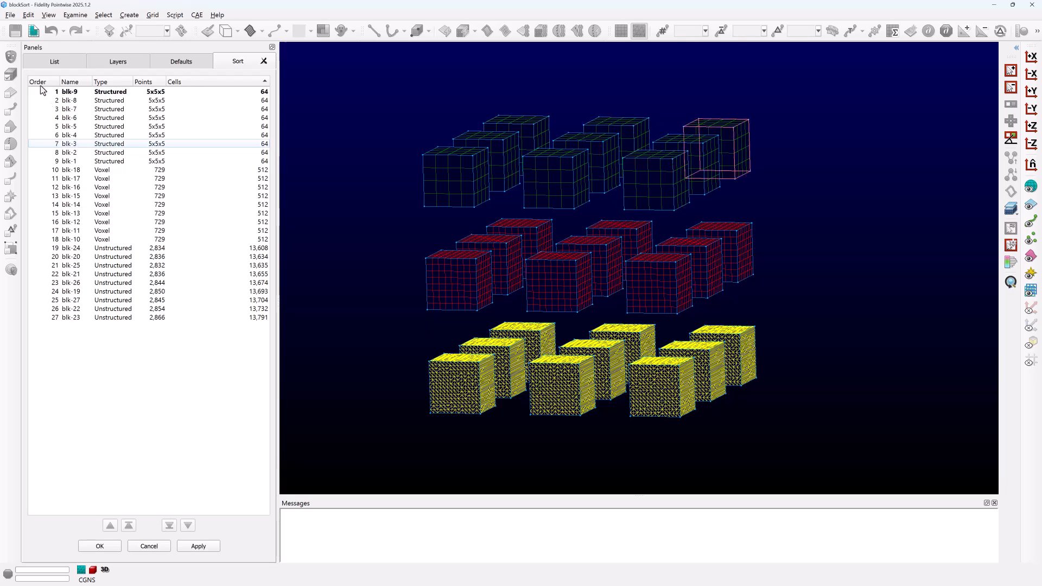
- Sort the blocks by name in ascending order and accept the export order
{"action": "left_click", "coordinate": [75, 83]}
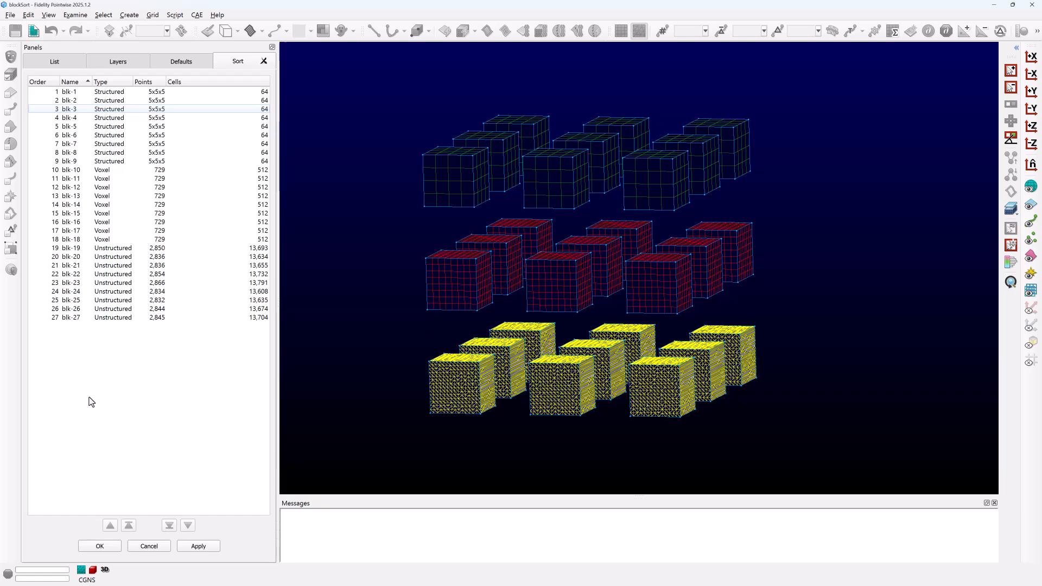
{"action": "left_click", "coordinate": [100, 546]}
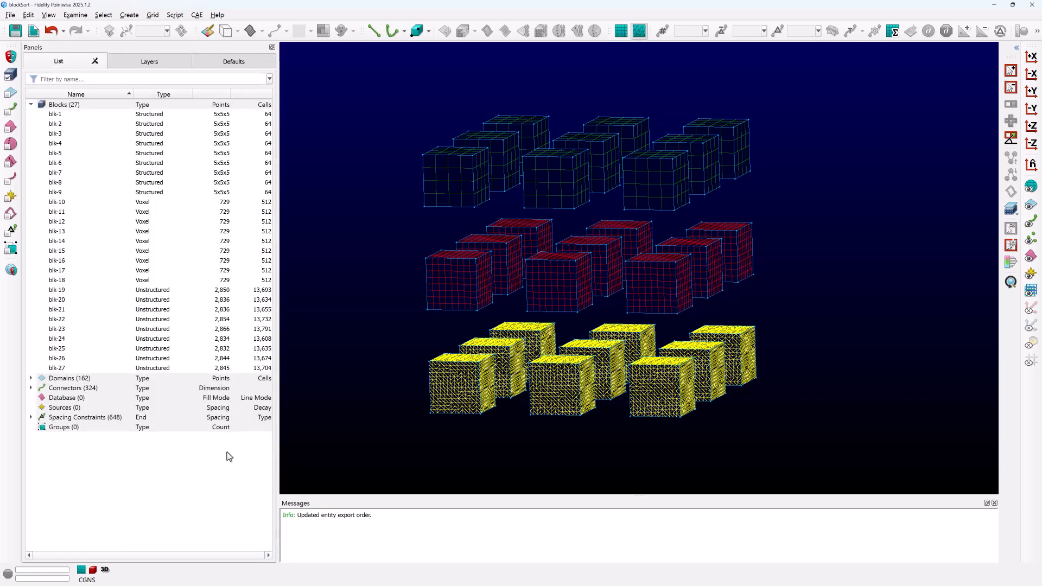
- Set the solver dimension to 2D and accept the deletion of the unsupported blocks
{"action": "left_click", "coordinate": [196, 15]}
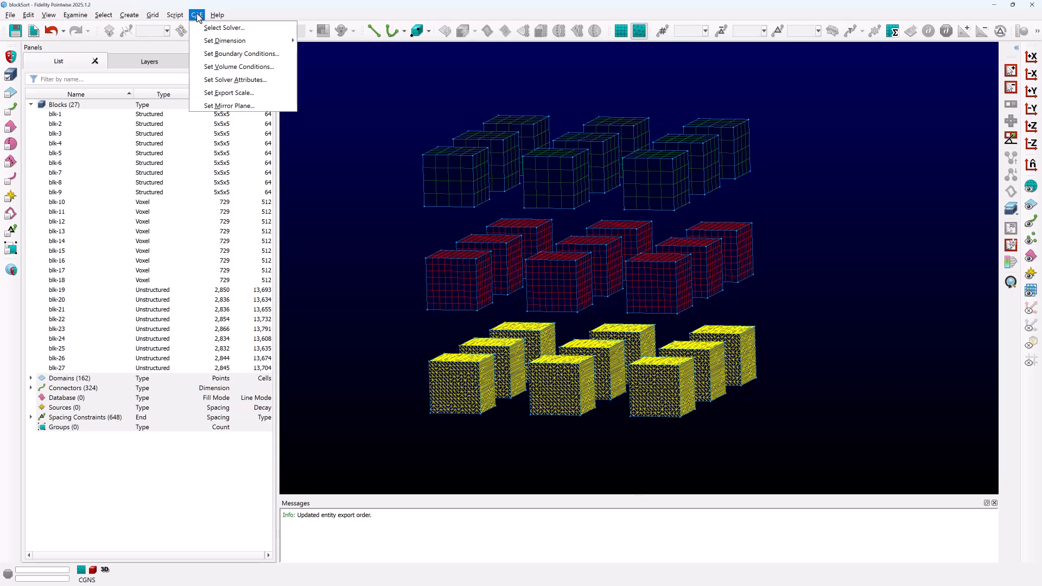
{"action": "mouse_move", "coordinate": [241, 43]}
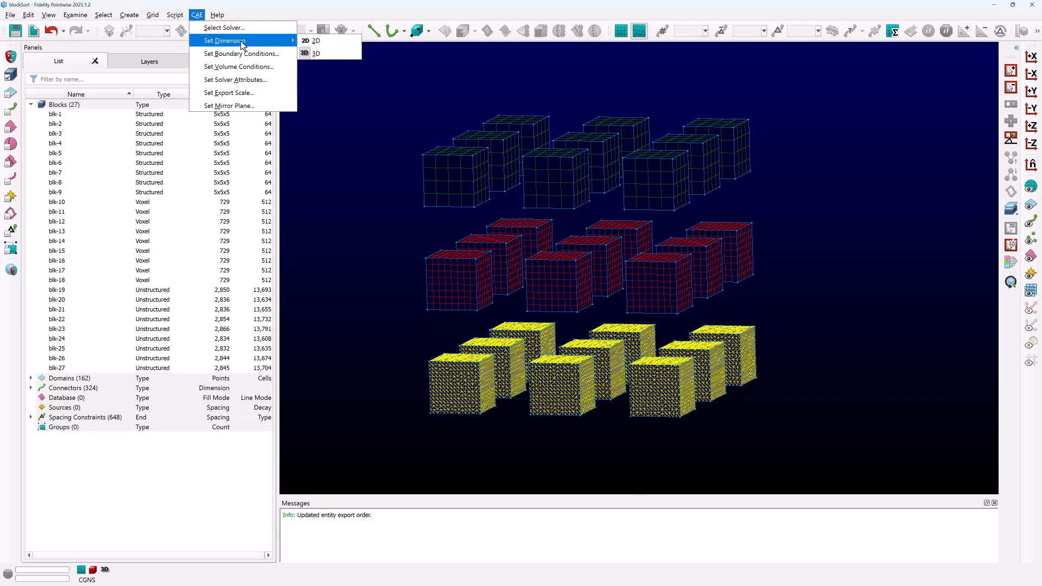
{"action": "left_click", "coordinate": [339, 41]}
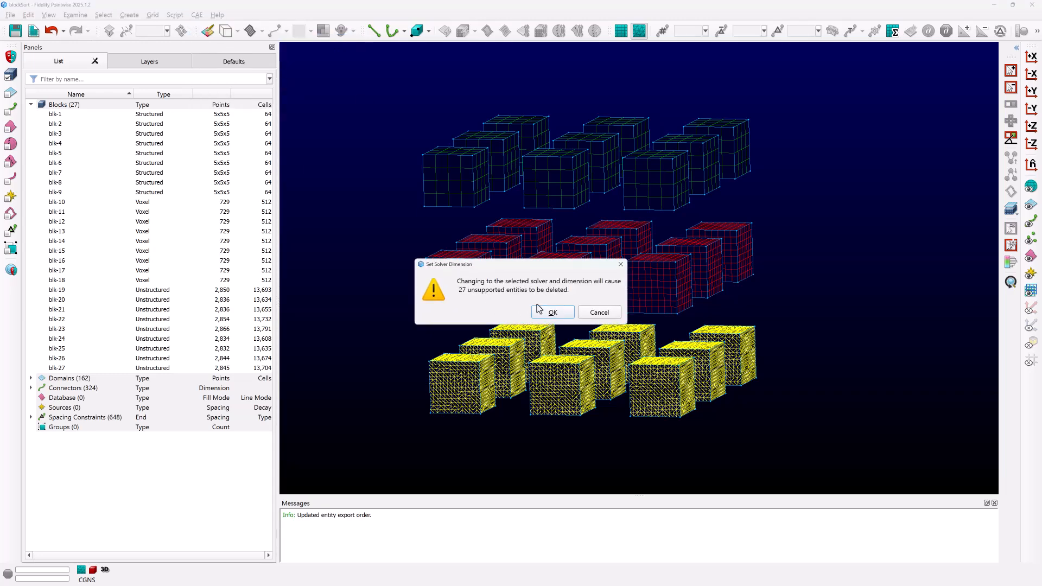
{"action": "left_click", "coordinate": [553, 313]}
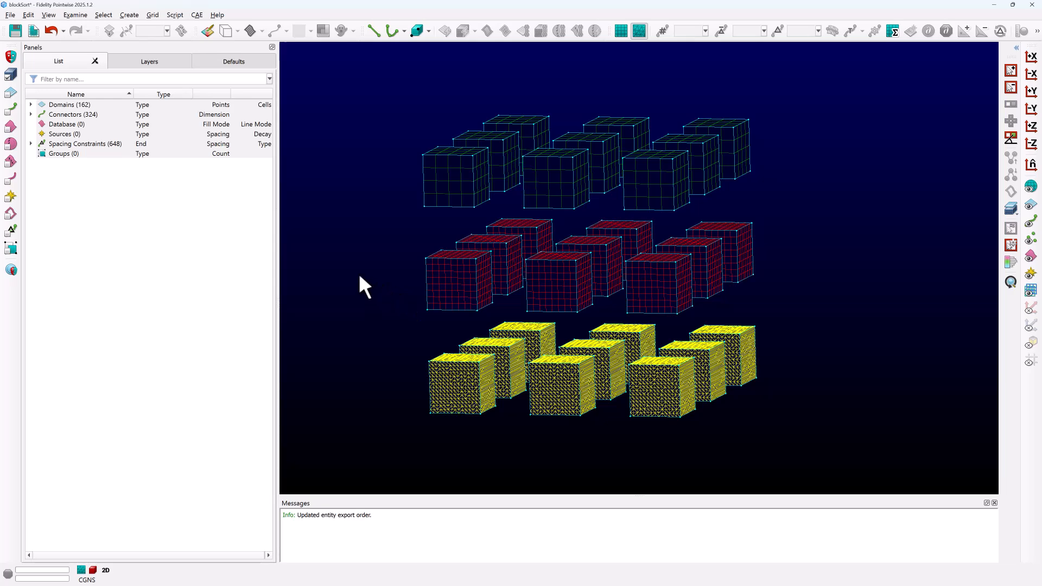
- Move dom-1 down two places in the domain export order, accept the order and deselect the domain
{"action": "left_click", "coordinate": [10, 15]}
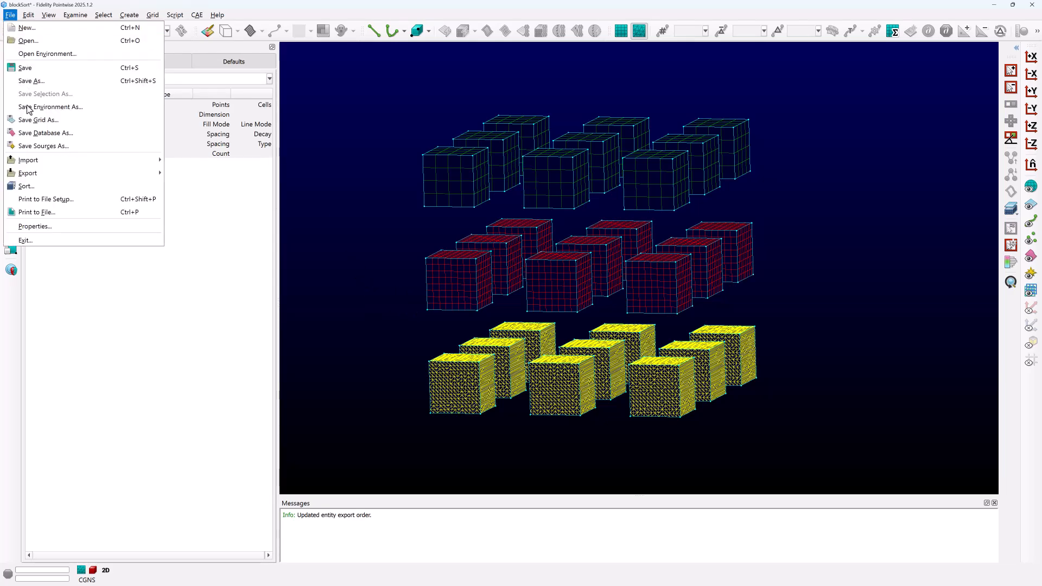
{"action": "left_click", "coordinate": [26, 186]}
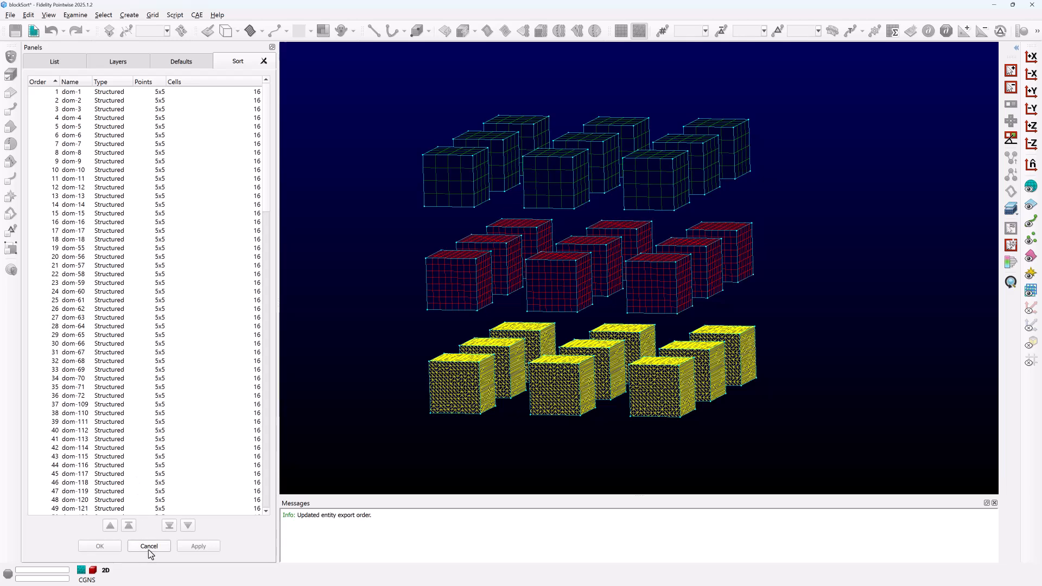
{"action": "left_click", "coordinate": [73, 91]}
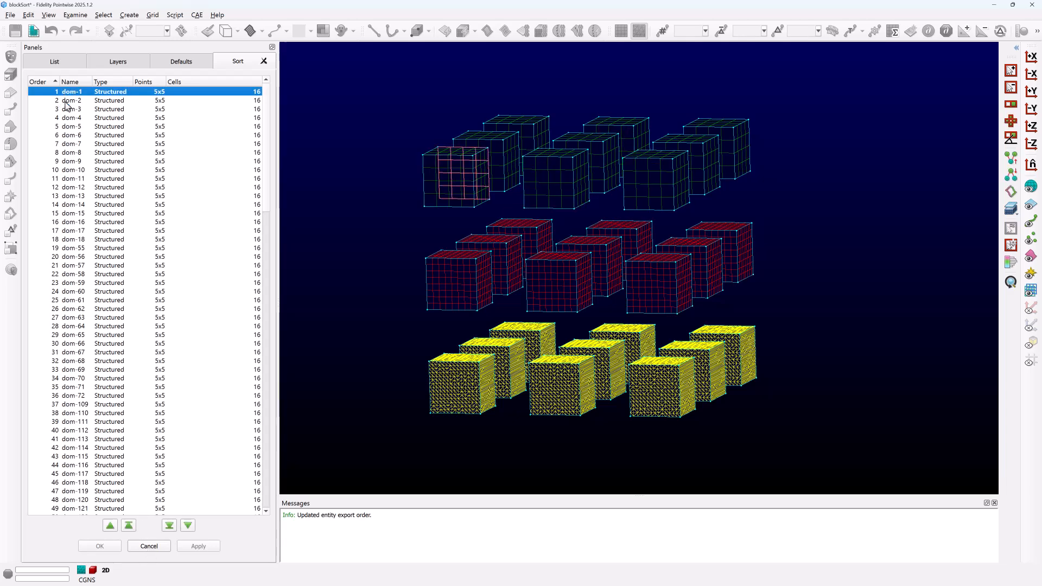
{"action": "left_click", "coordinate": [188, 525]}
{"action": "left_click", "coordinate": [188, 525]}
{"action": "left_click", "coordinate": [116, 544]}
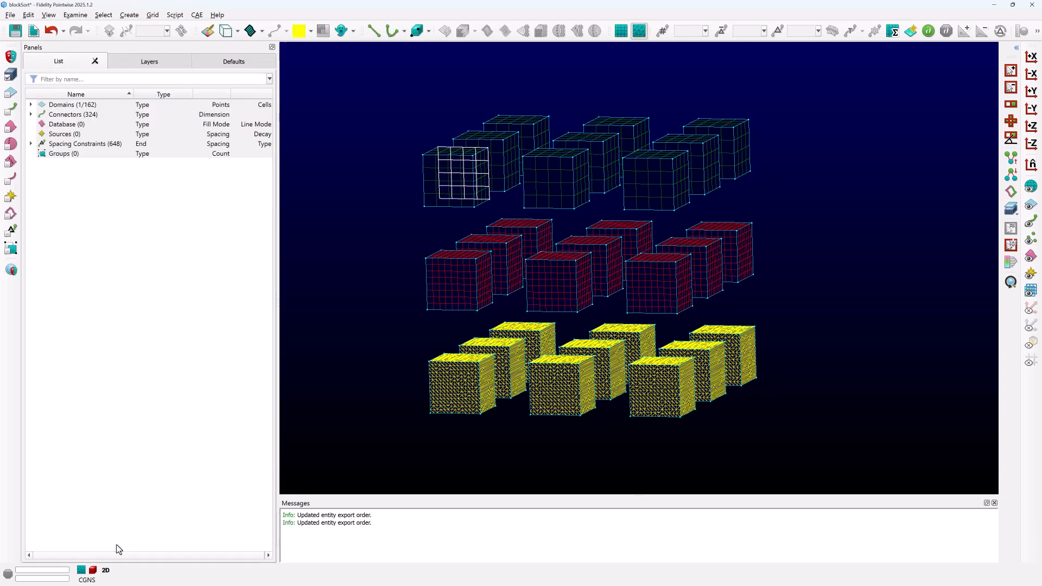
{"action": "left_click", "coordinate": [354, 285]}
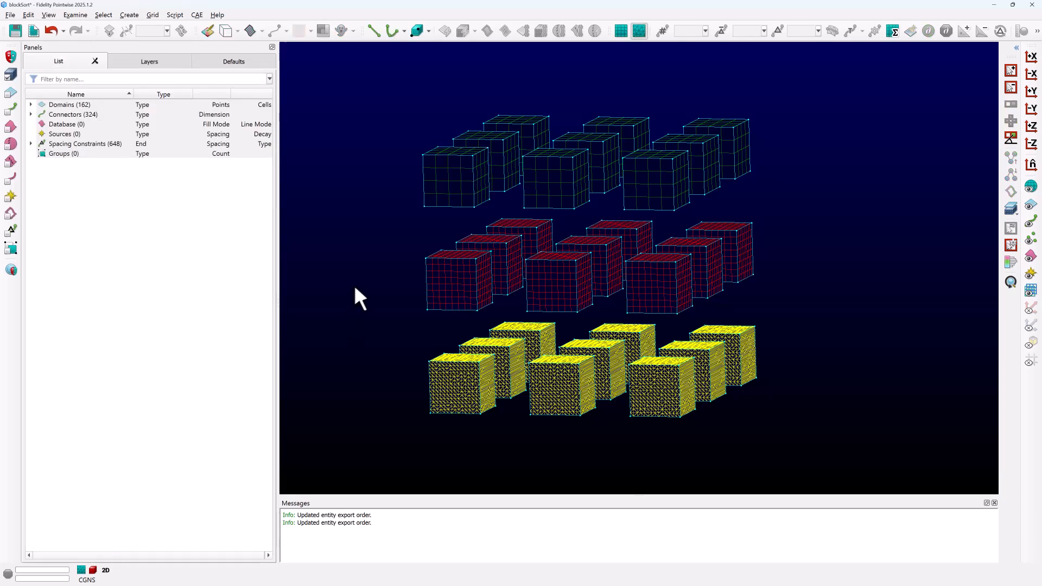
- Set the solver dimension back to 3D and check whether Sort is available without any blocks
{"action": "left_click", "coordinate": [196, 16]}
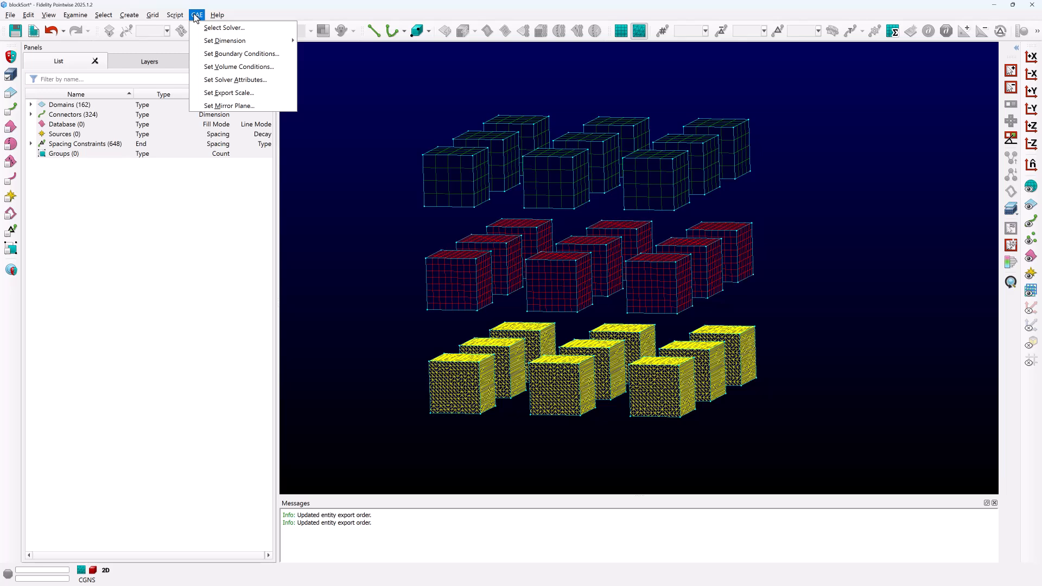
{"action": "mouse_move", "coordinate": [245, 41]}
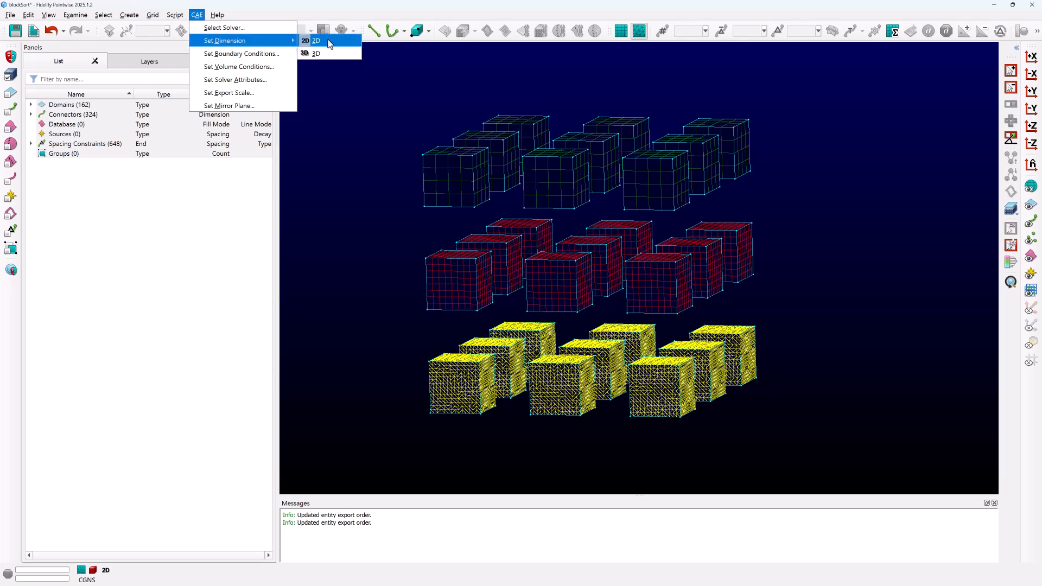
{"action": "left_click", "coordinate": [333, 53]}
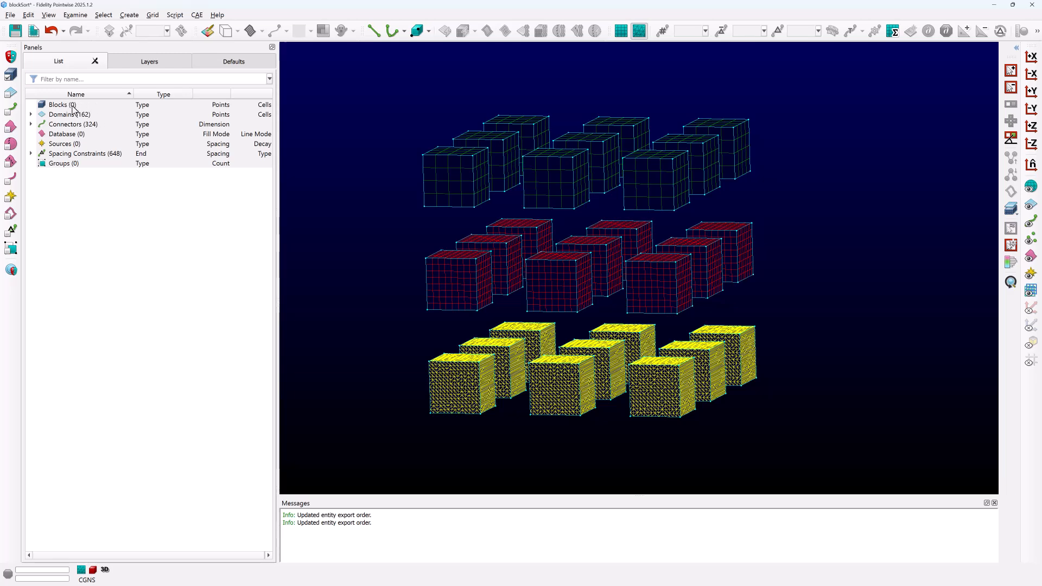
{"action": "left_click", "coordinate": [10, 15]}
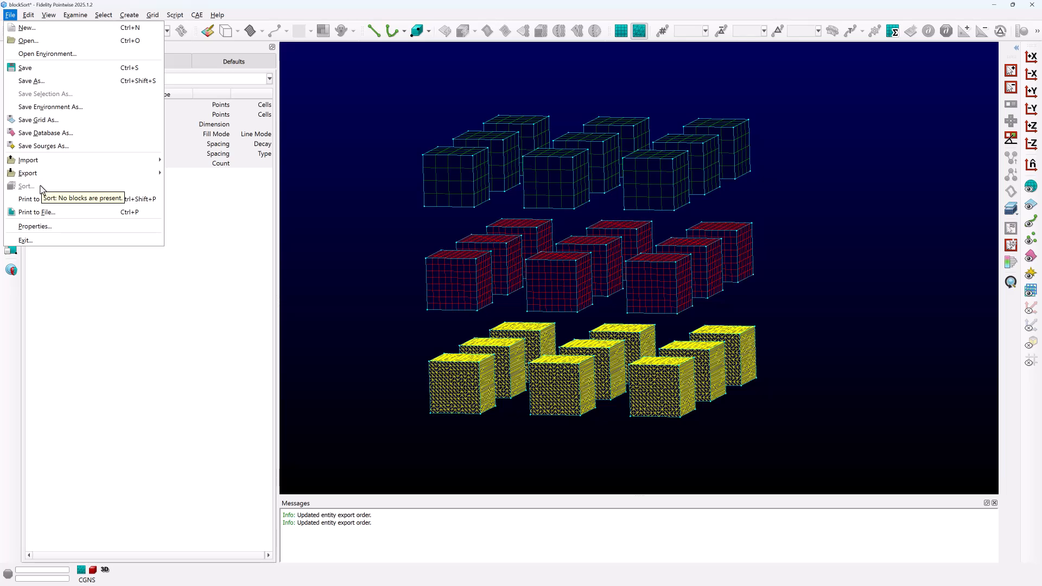
{"action": "left_click", "coordinate": [397, 282]}
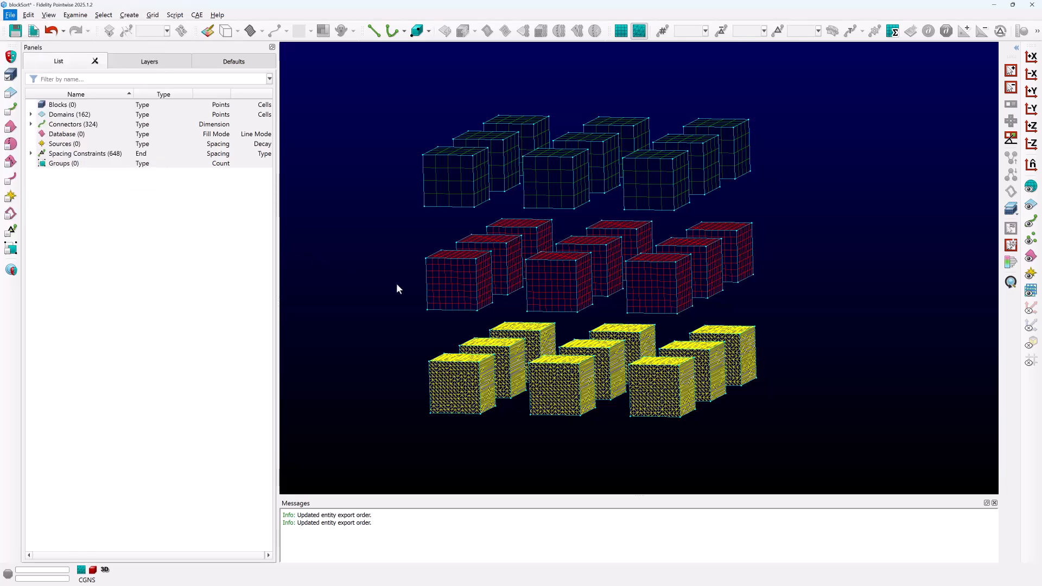